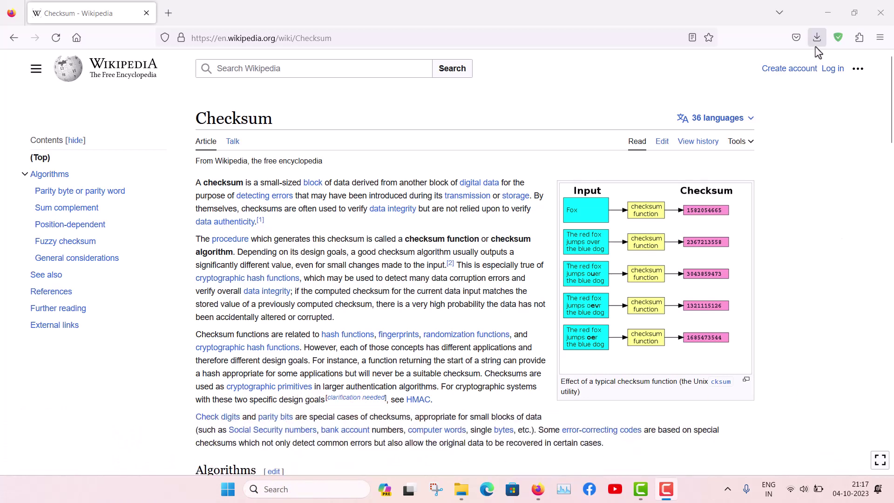
Step: Leave the Wikipedia Checksum article for the Downloads folder with the MD5_and_SHA_Checksum_Utility program
mouse_move(846, 14)
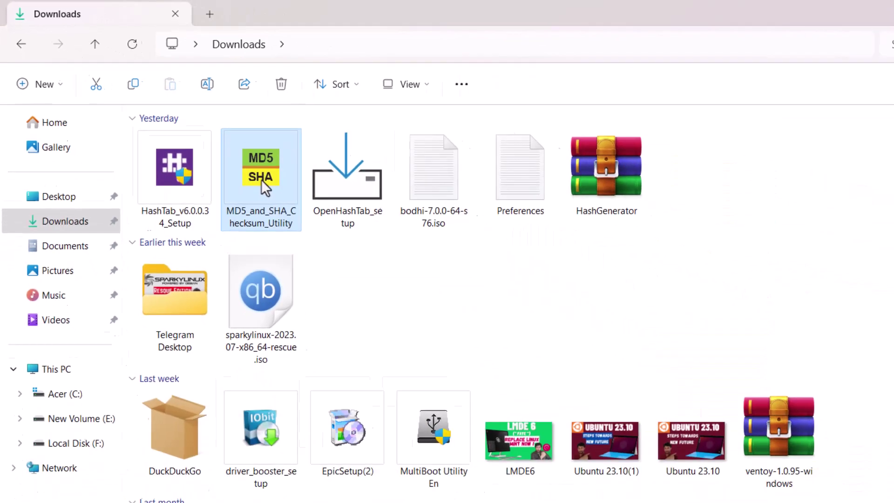
Step: Launch the checksum utility and load bodhi-7.0.0-64-s76.iso from Downloads for hashing
double_click(261, 180)
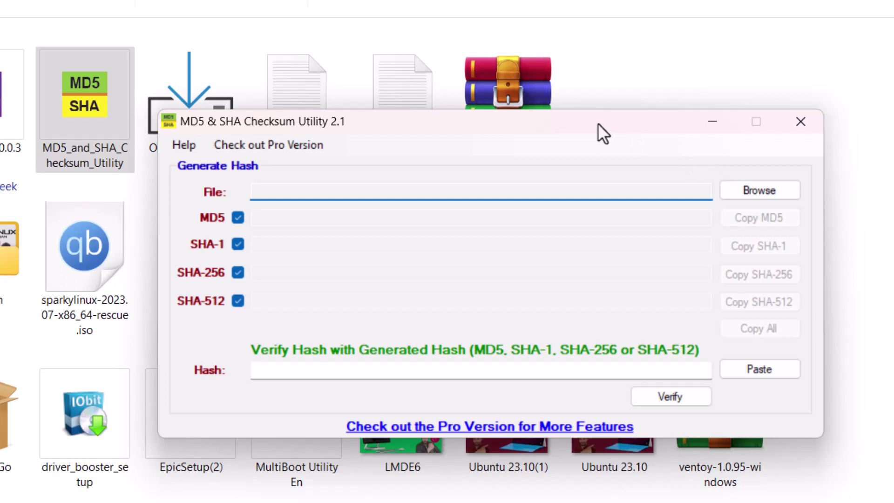
drag(597, 123, 634, 111)
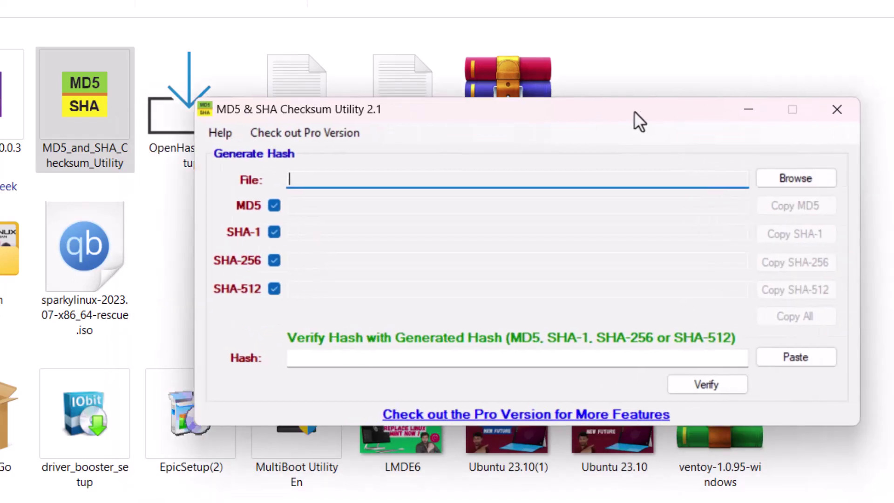
click(795, 180)
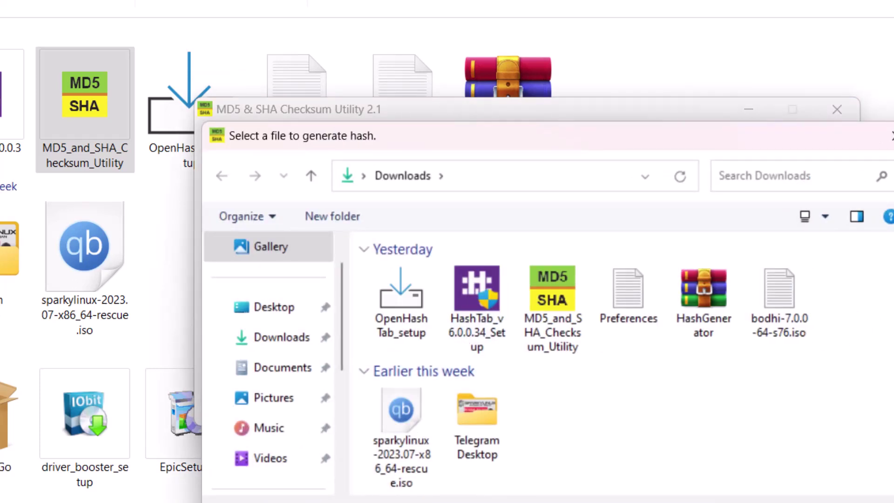
click(293, 342)
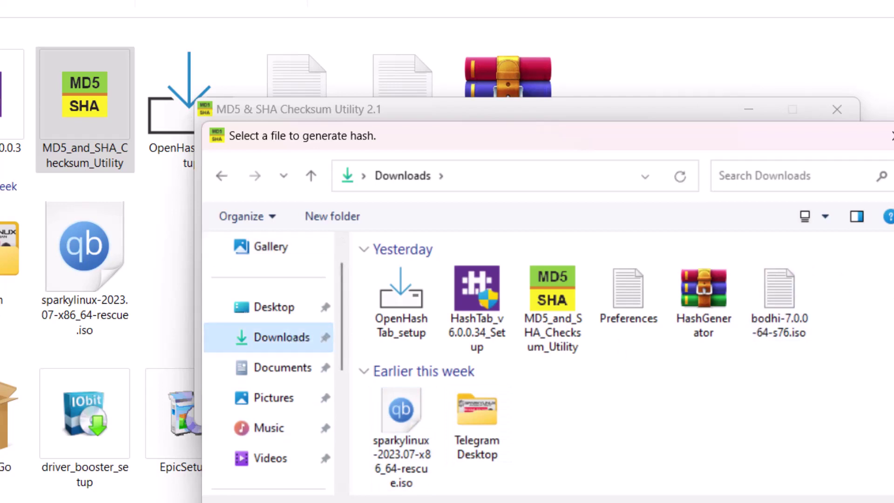
scroll(617, 363, down, 15)
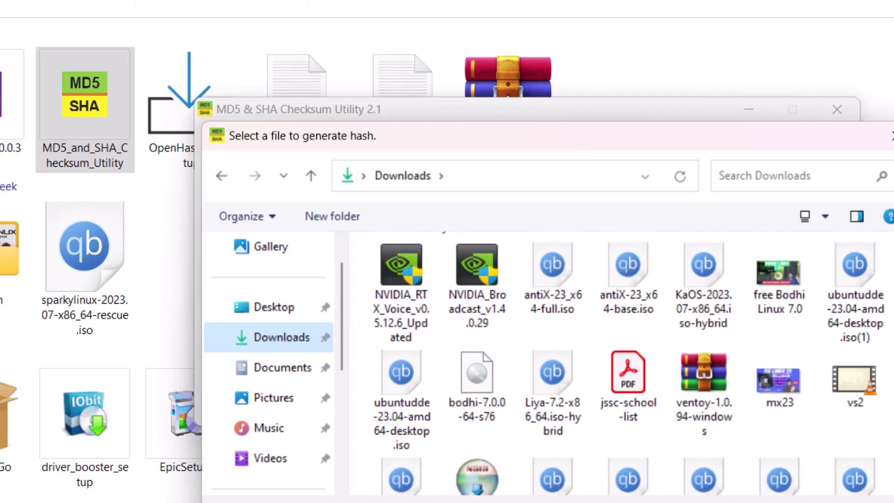
click(501, 372)
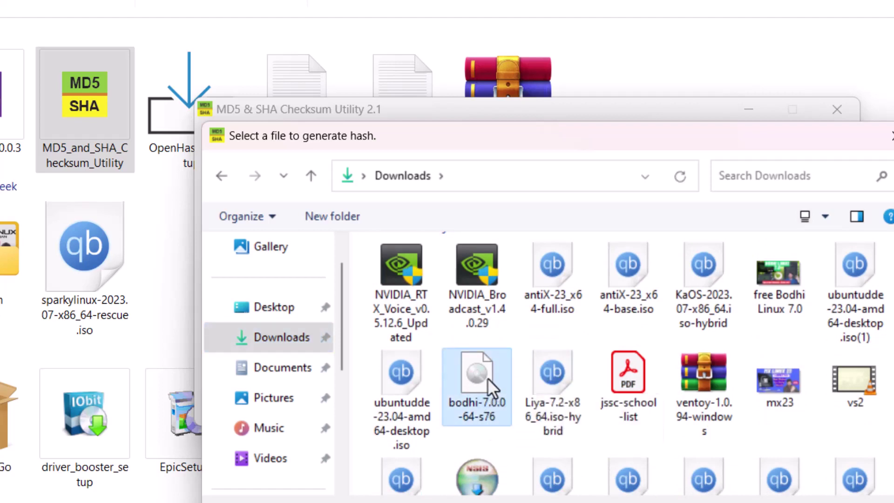
double_click(487, 378)
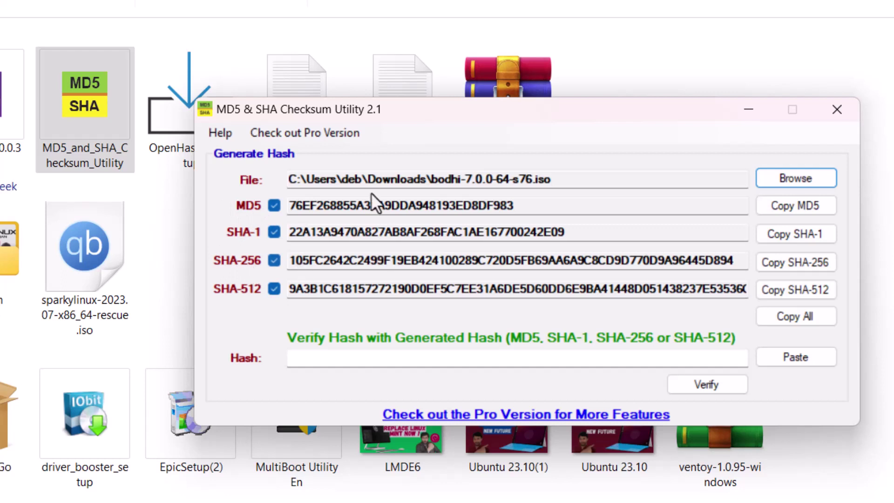
Step: Untick SHA-512 and SHA-1, keeping the bodhi ISO's MD5 and SHA-256 hashes for inspection
click(273, 290)
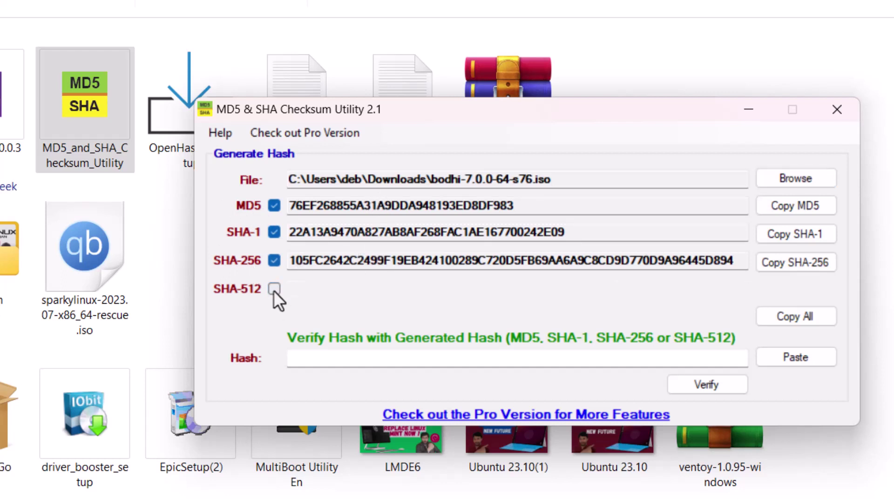
click(274, 232)
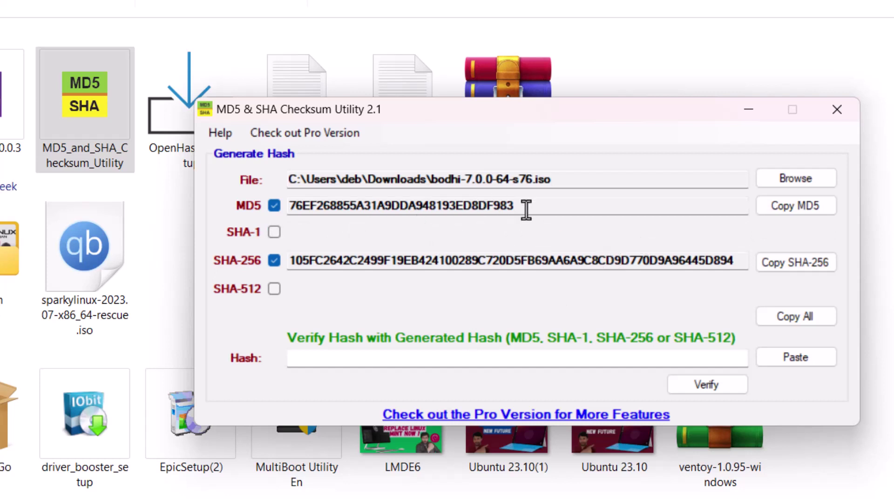
click(569, 205)
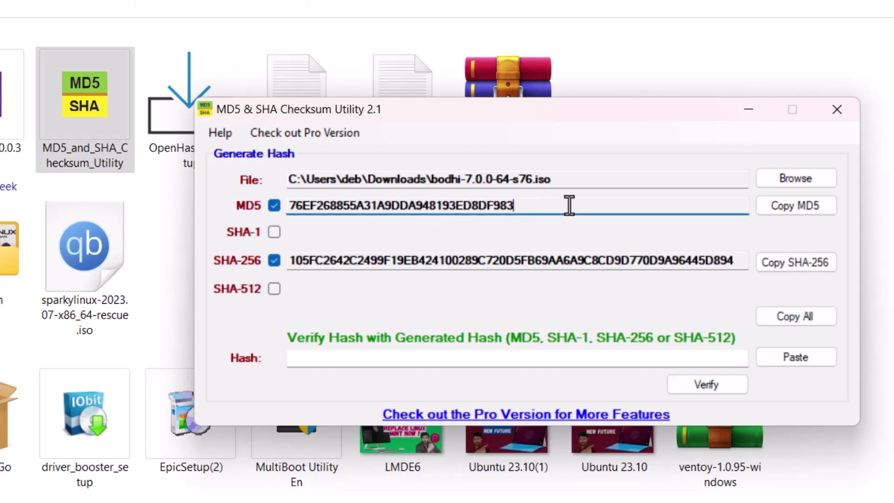
click(565, 260)
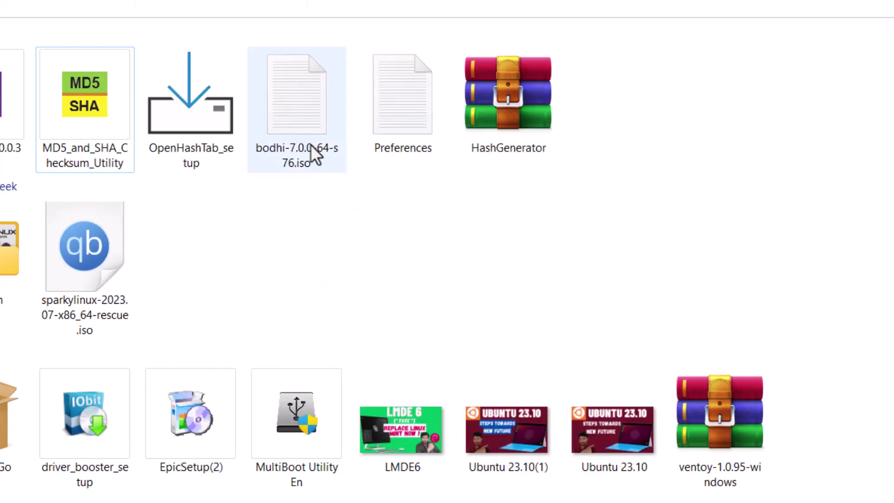
Step: Open the bodhi checksum file in Notepad and select its MD5 hash 76ef268855a31a9dda948193ed8df983
double_click(345, 124)
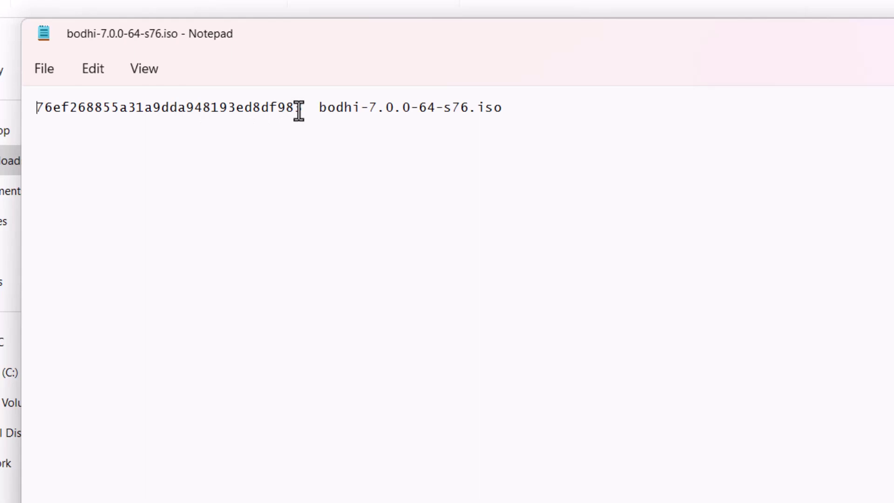
double_click(268, 109)
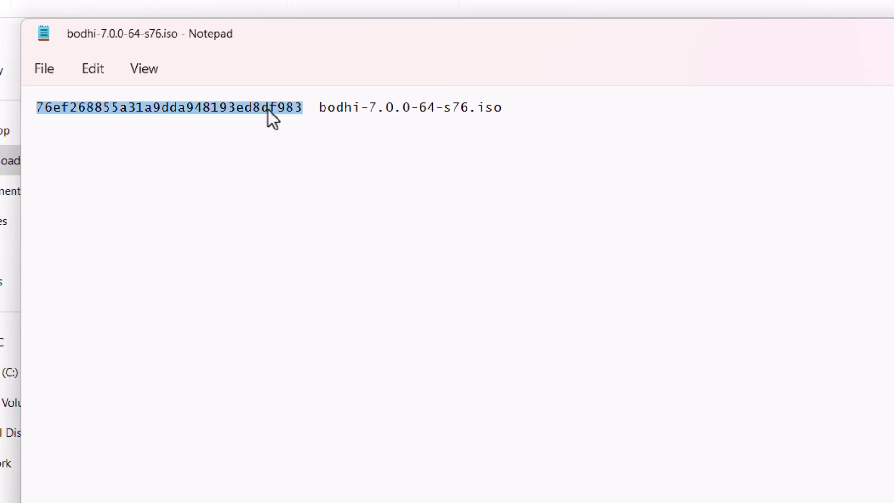
right_click(268, 108)
Step: Copy the published MD5 into the utility's Hash field and verify it, confirming the Matched result
click(347, 209)
key(alt+Tab)
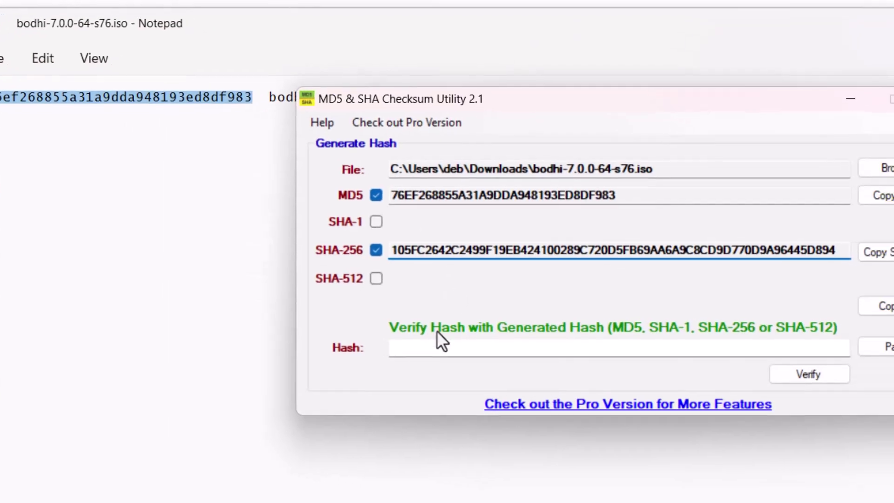
click(434, 343)
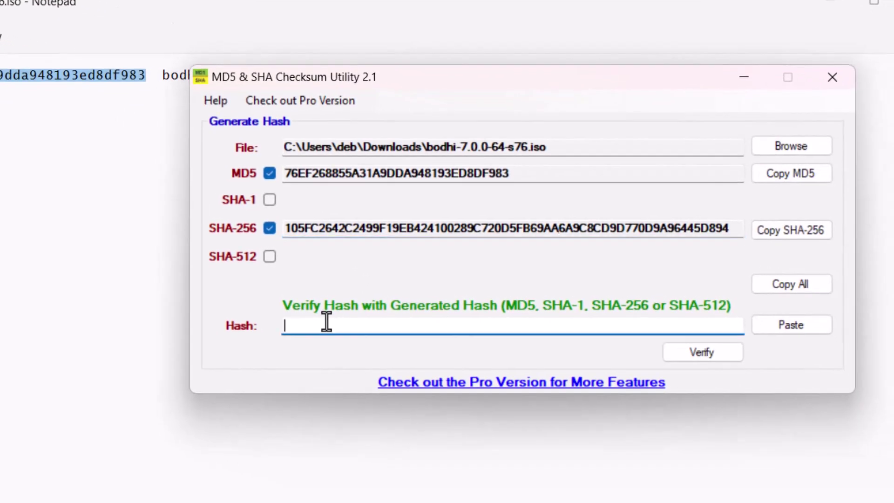
click(779, 328)
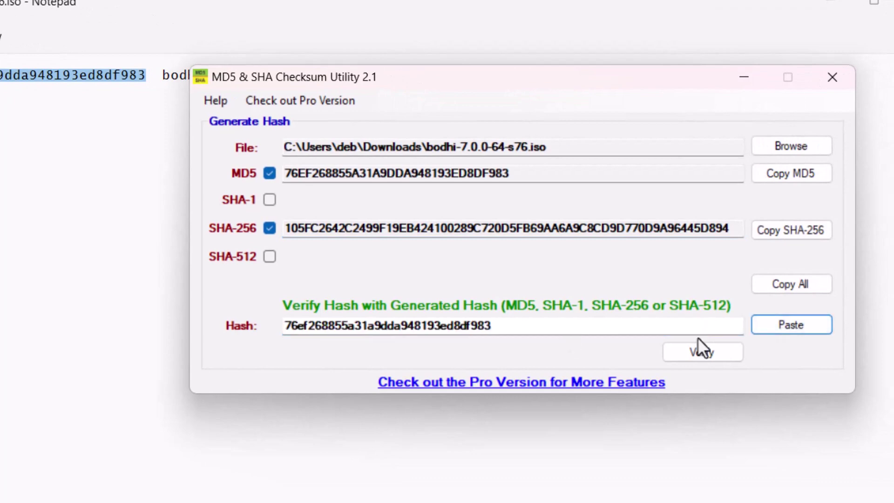
click(705, 358)
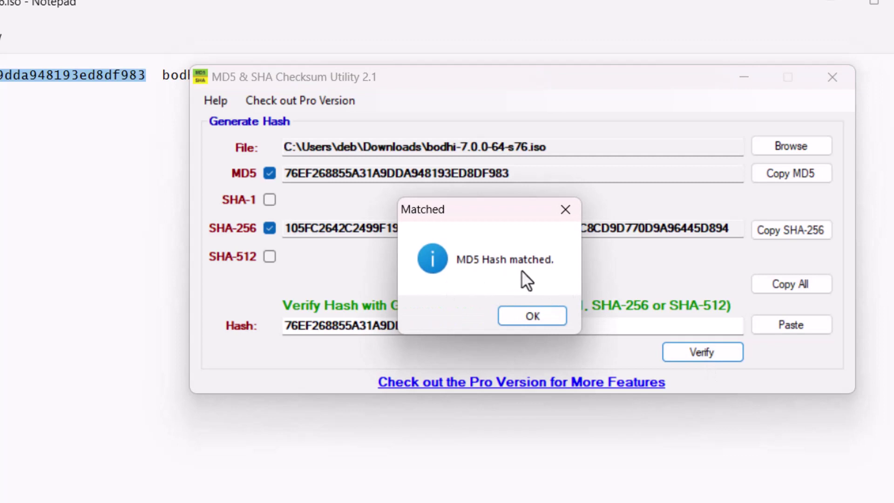
click(534, 318)
click(445, 176)
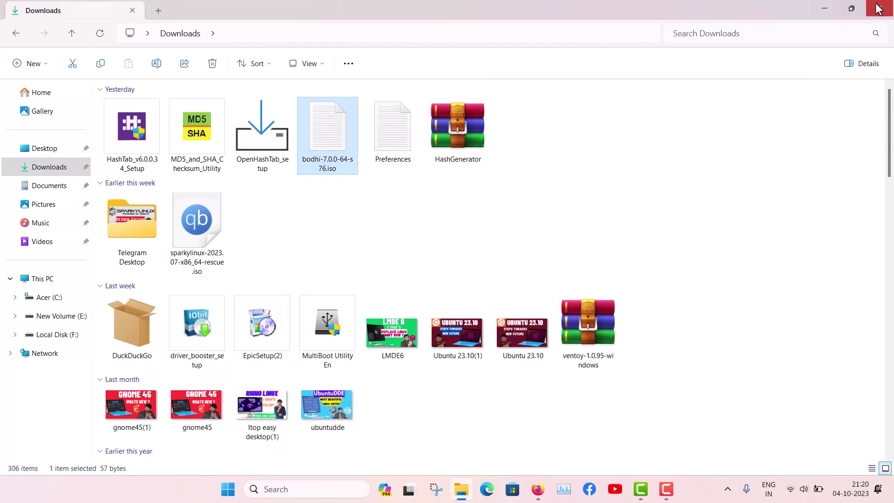
click(853, 10)
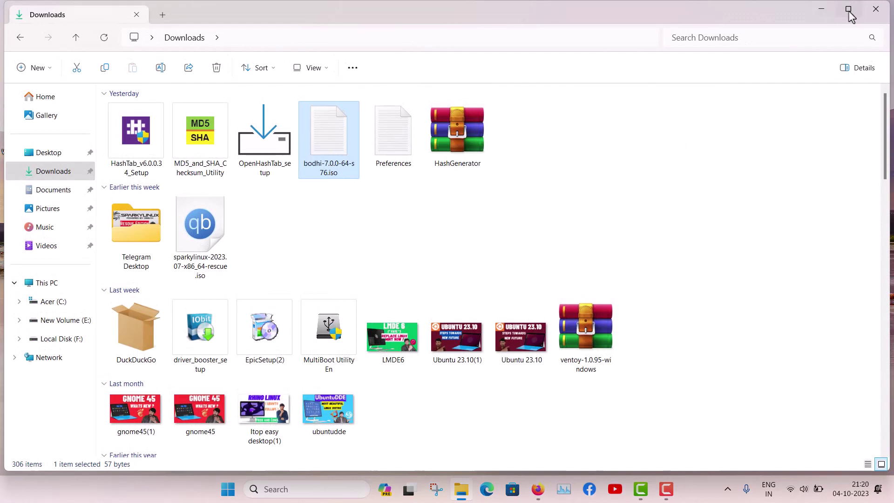
click(852, 8)
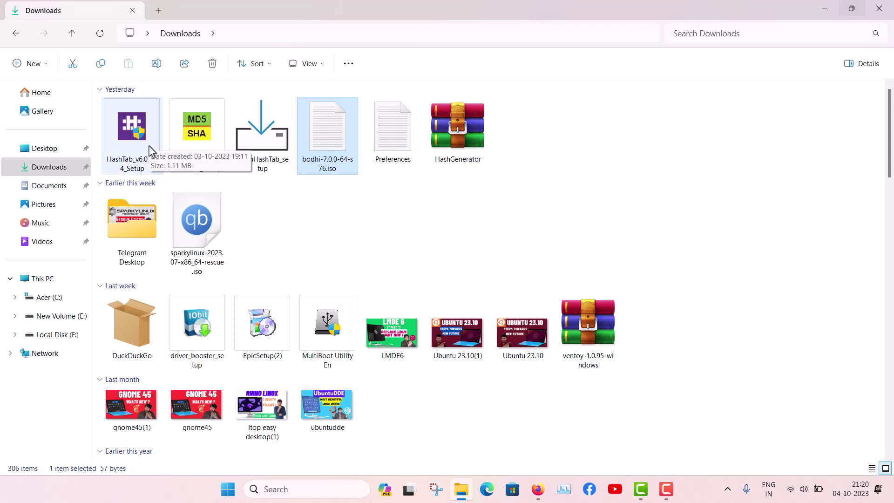
click(126, 133)
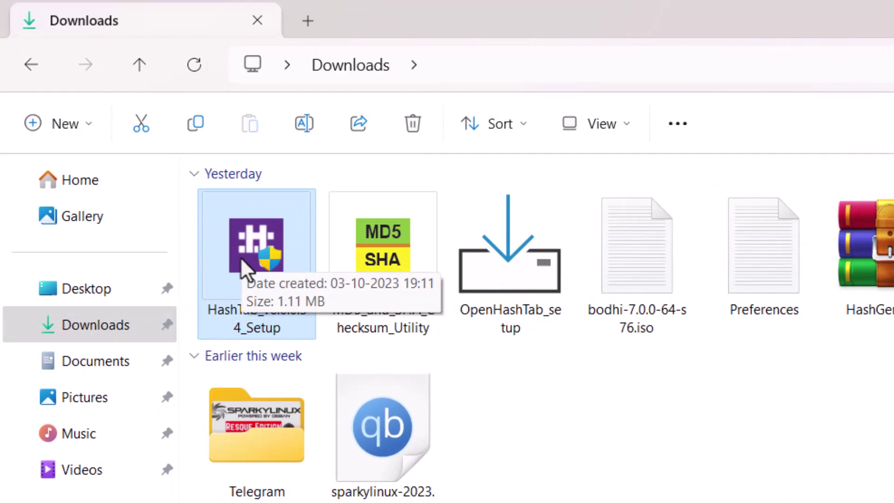
Step: Install HashTab 6.0.0.34 into C:\Program Files\HashTab Shell Extension with default options
double_click(241, 257)
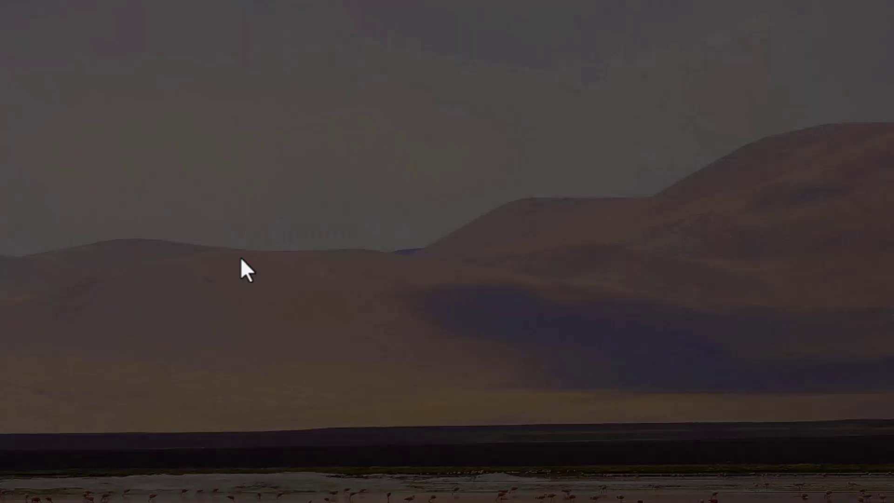
key(alt+y)
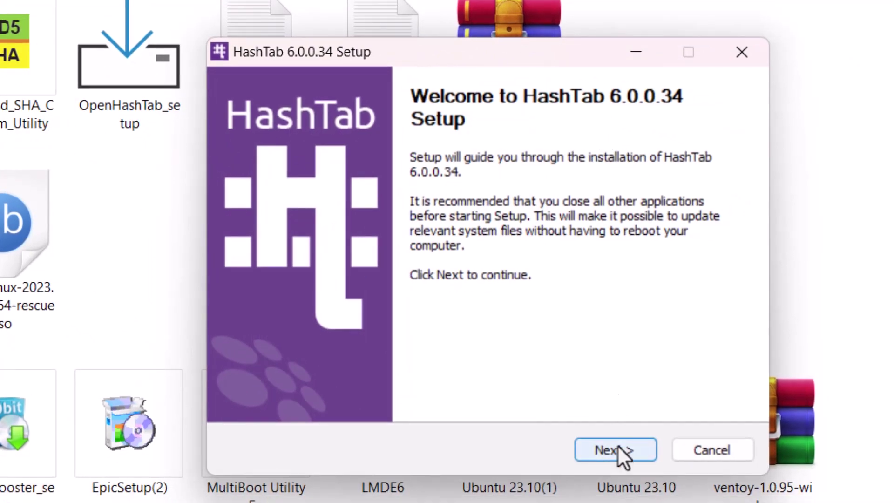
click(617, 445)
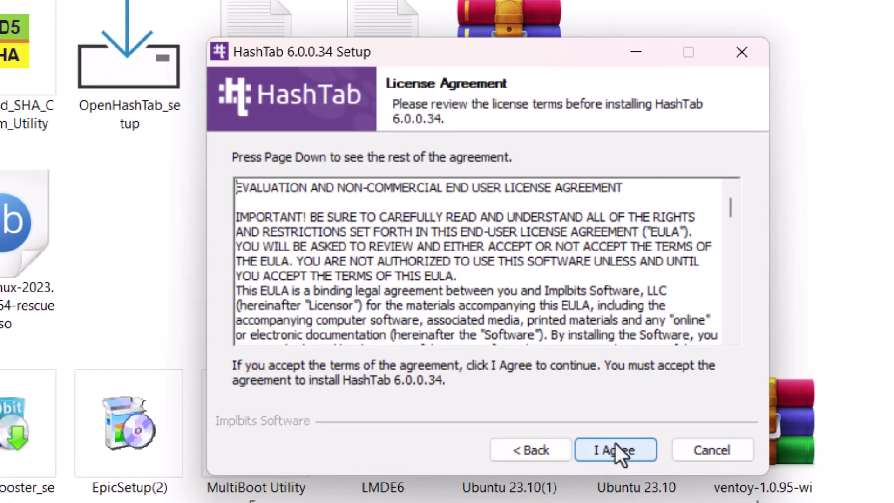
click(616, 446)
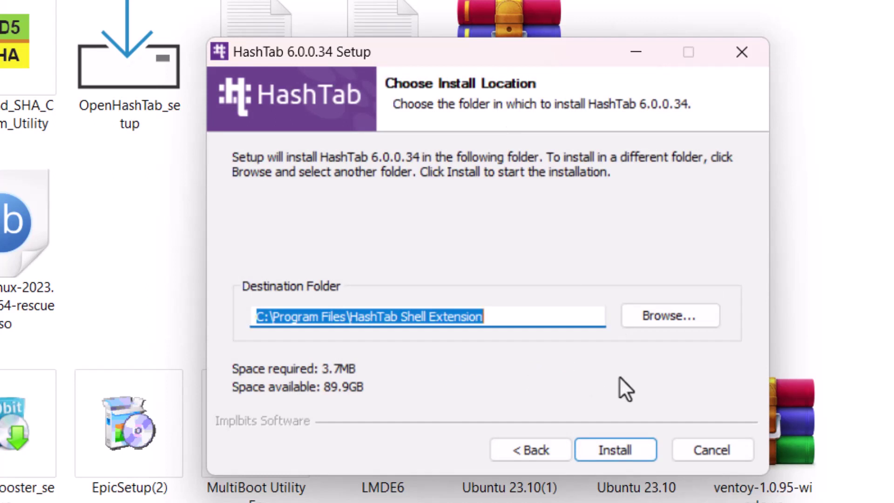
click(624, 445)
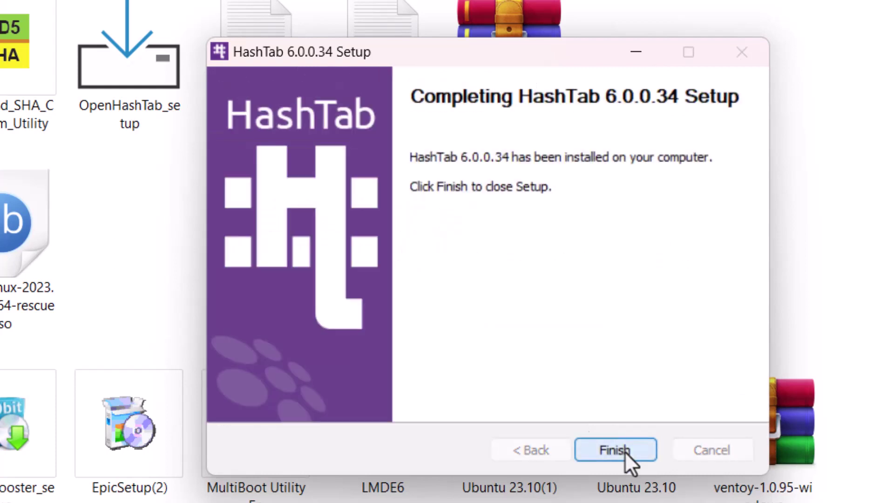
click(624, 451)
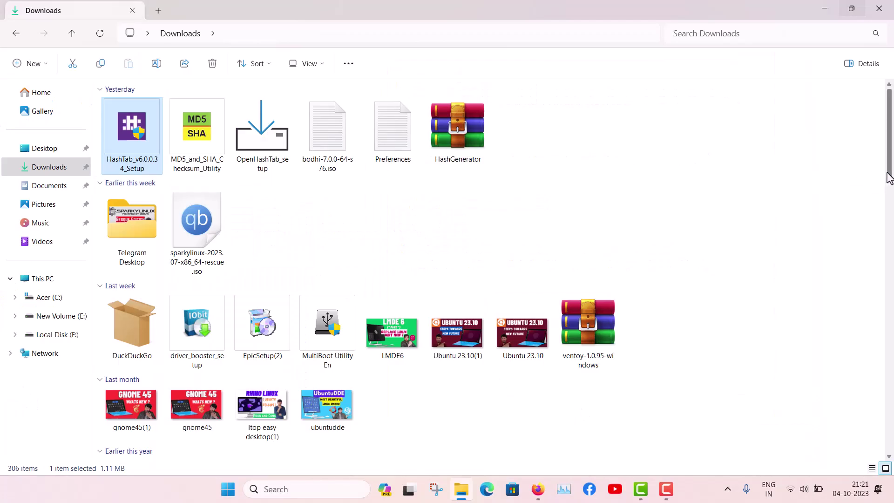
Step: Show the bodhi ISO's File Hashes in Properties and paste the expected MD5, which matches
drag(889, 178, 889, 277)
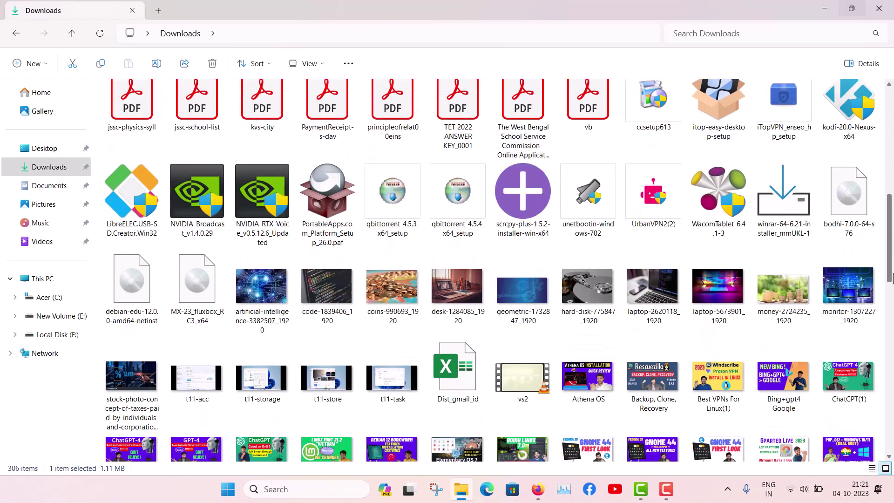
click(851, 219)
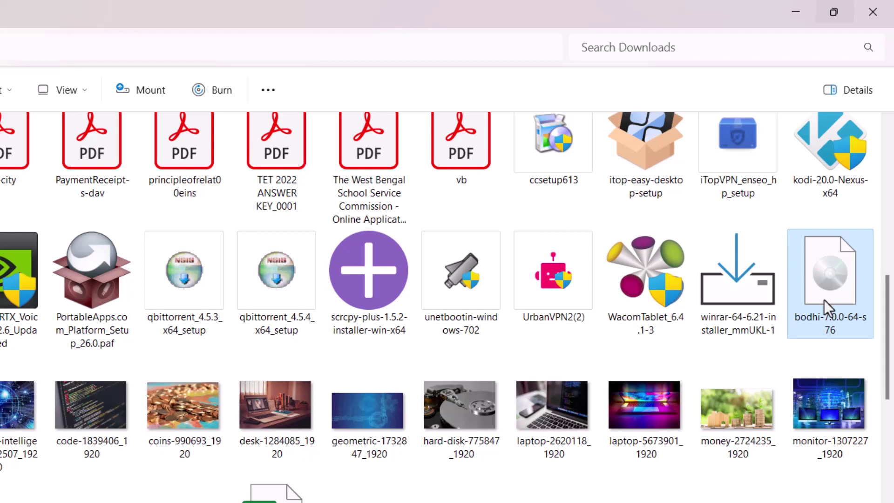
right_click(824, 300)
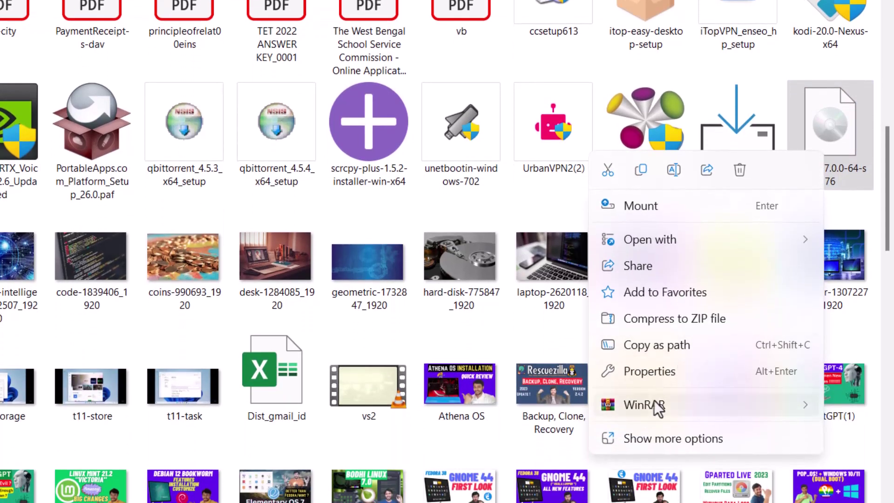
click(679, 372)
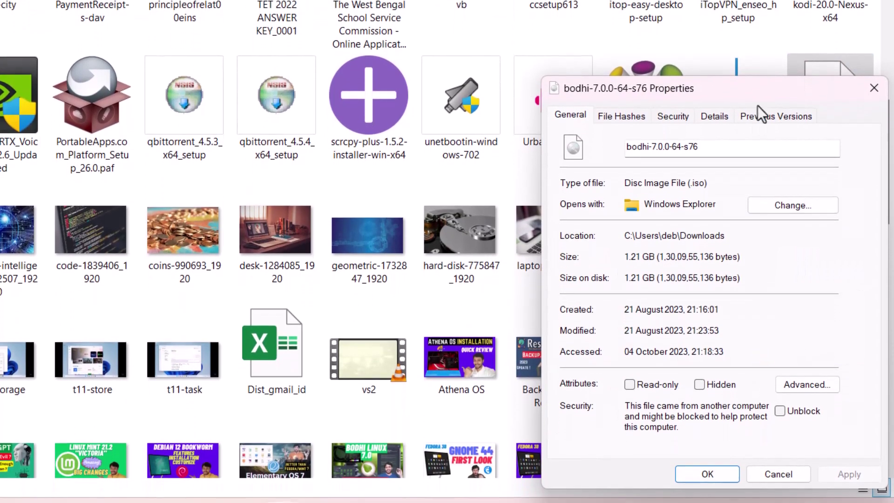
drag(751, 110, 279, 62)
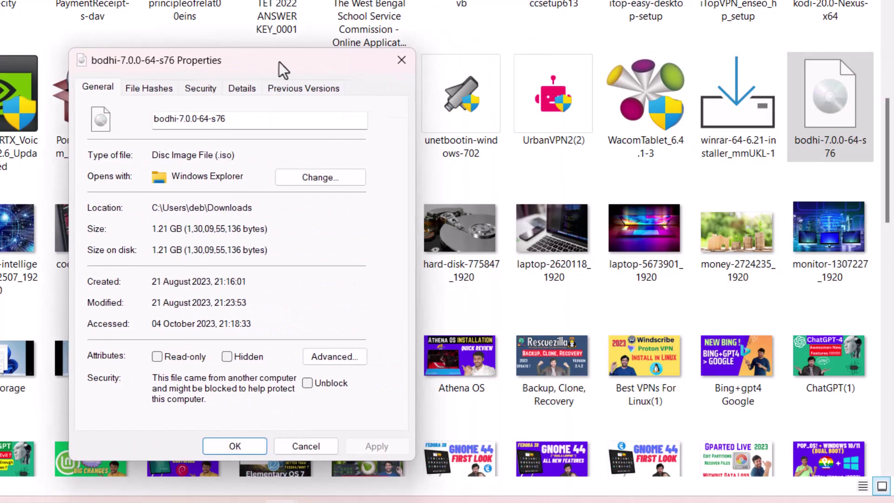
click(153, 89)
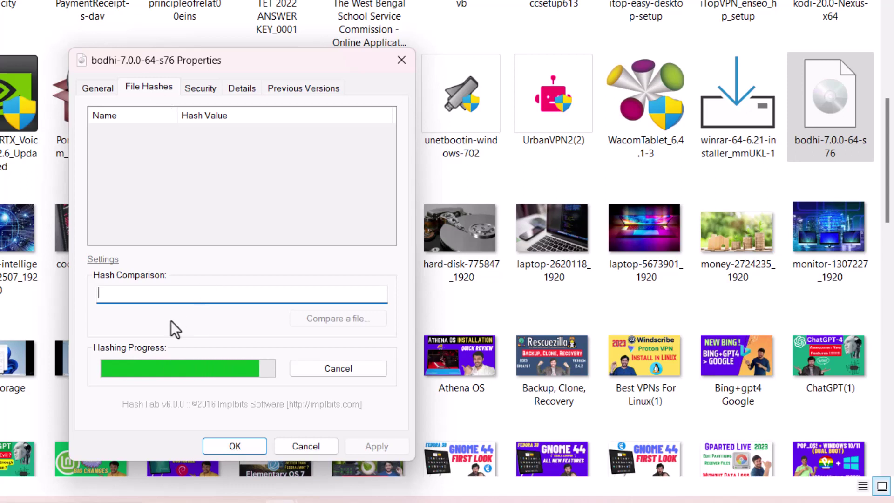
key(ctrl+v)
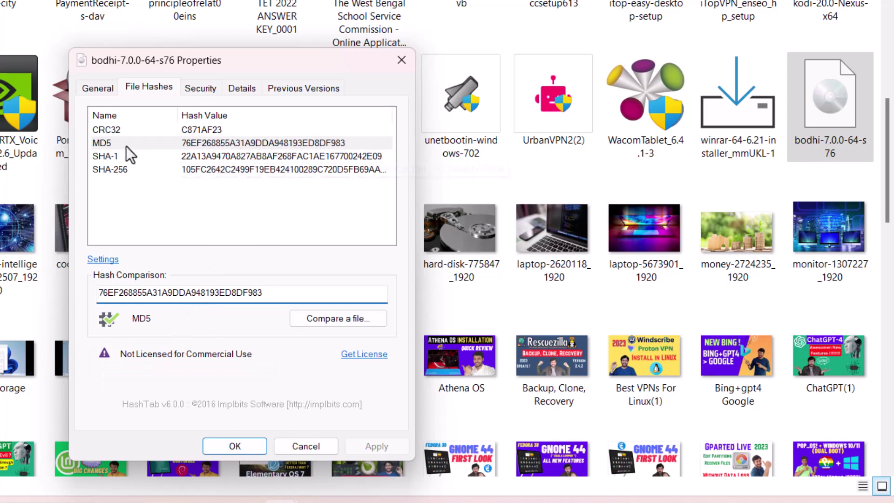
mouse_move(124, 146)
Step: Untick CRC32 in HashTab's Display Hashes settings so only MD5, SHA-1 and SHA-256 appear
click(105, 259)
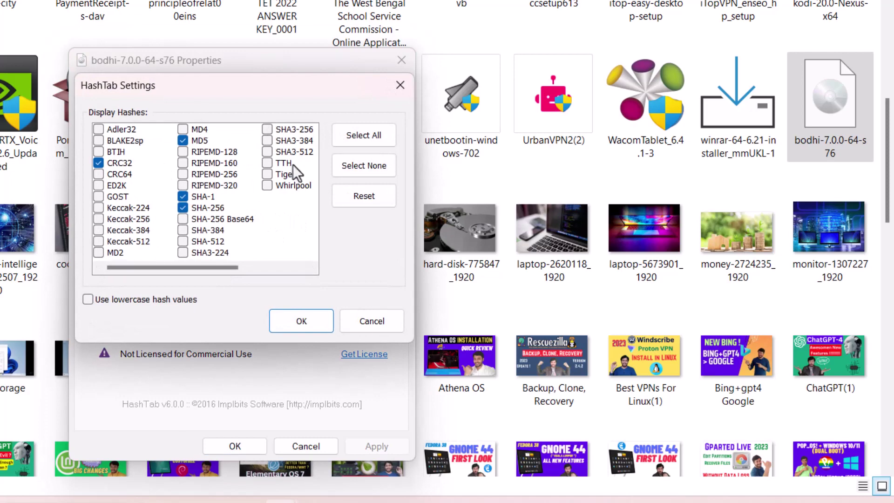
mouse_move(205, 267)
mouse_down()
mouse_move(278, 268)
mouse_move(193, 270)
mouse_up()
key(Escape)
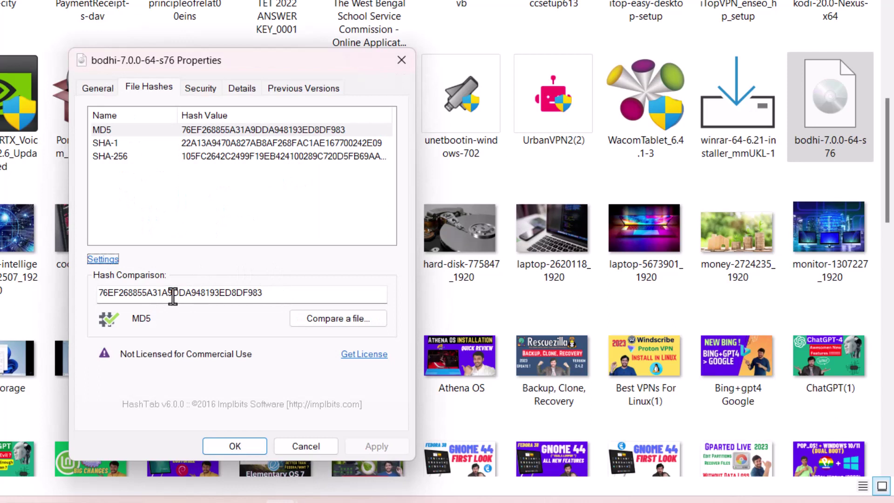
Step: Replace the comparison hash with the lowercase MD5, then drop its final character to trigger a mismatch
click(276, 294)
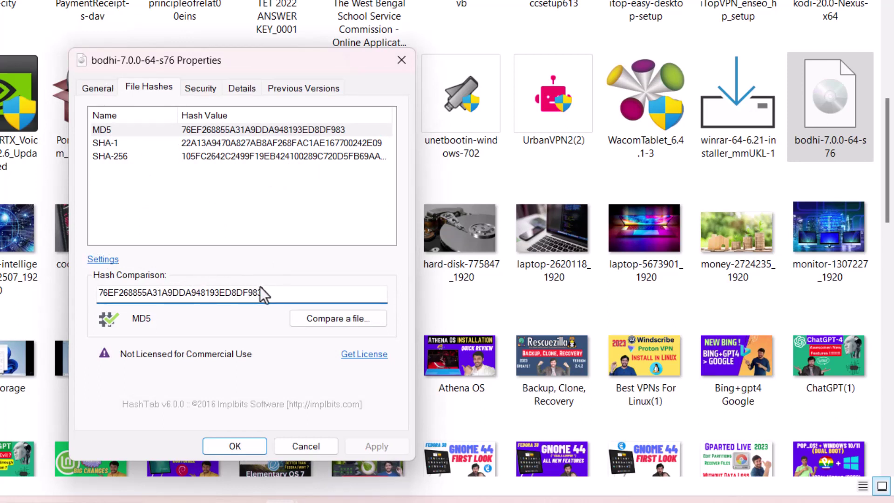
key(BackSpace)
key(BackSpace)
key(BackSpace)
key(BackSpace)
key(BackSpace)
key(BackSpace)
key(BackSpace)
key(BackSpace)
key(BackSpace)
key(BackSpace)
key(BackSpace)
key(BackSpace)
key(BackSpace)
key(BackSpace)
key(BackSpace)
key(BackSpace)
key(BackSpace)
key(BackSpace)
key(BackSpace)
key(BackSpace)
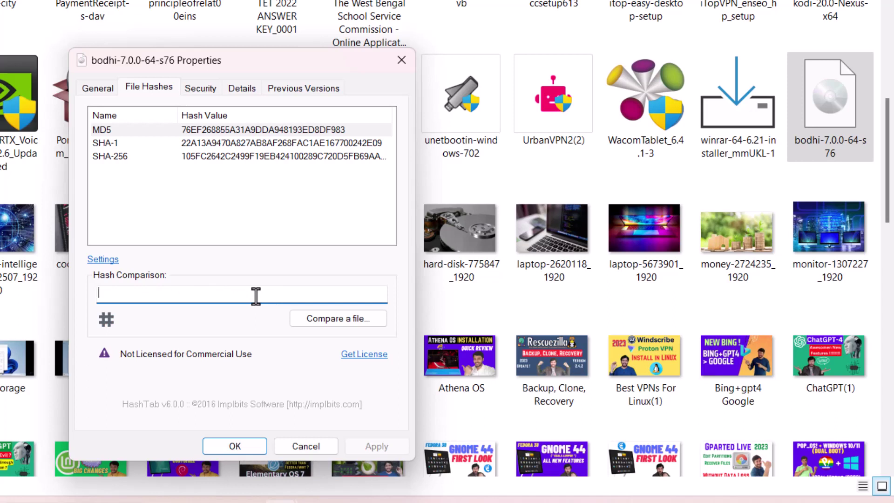
key(ctrl+v)
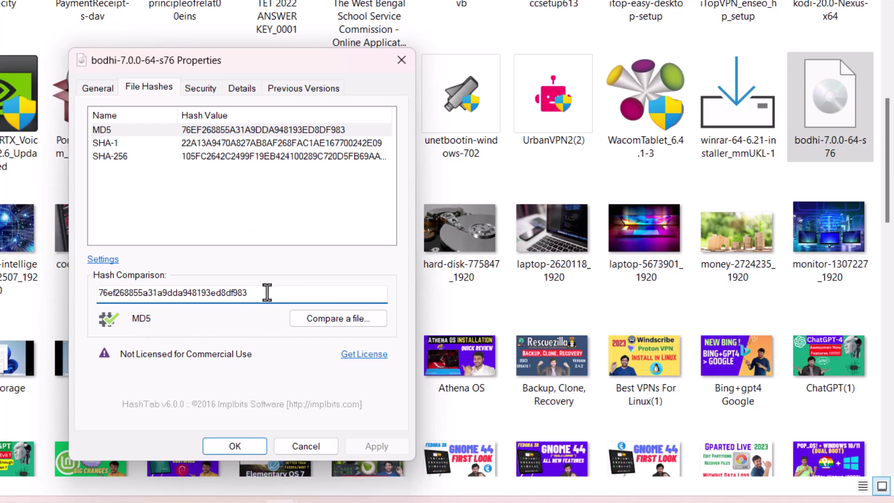
key(BackSpace)
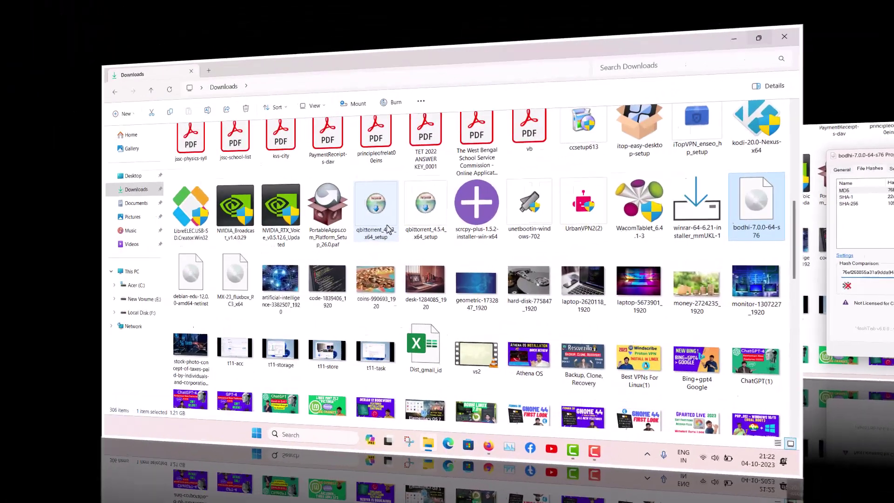
Step: Scroll the Downloads folder to the top and dismiss the OpenHashTab Settings window
scroll(406, 217, up, 5)
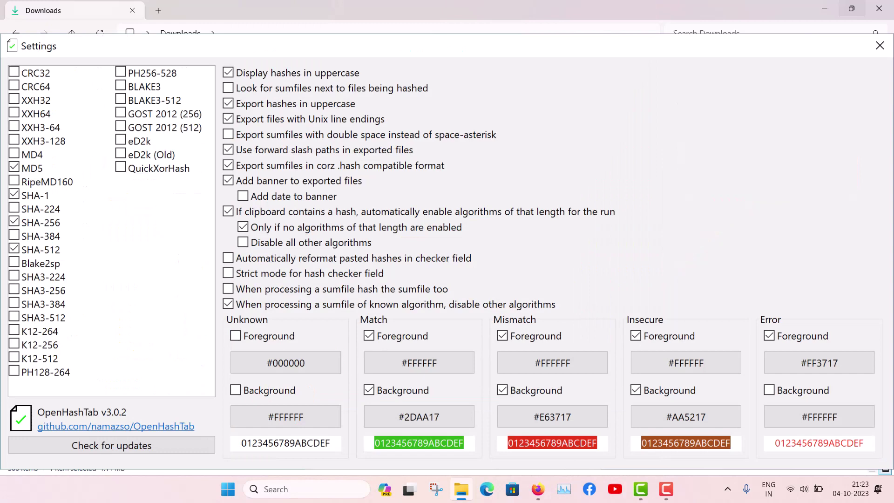
key(Escape)
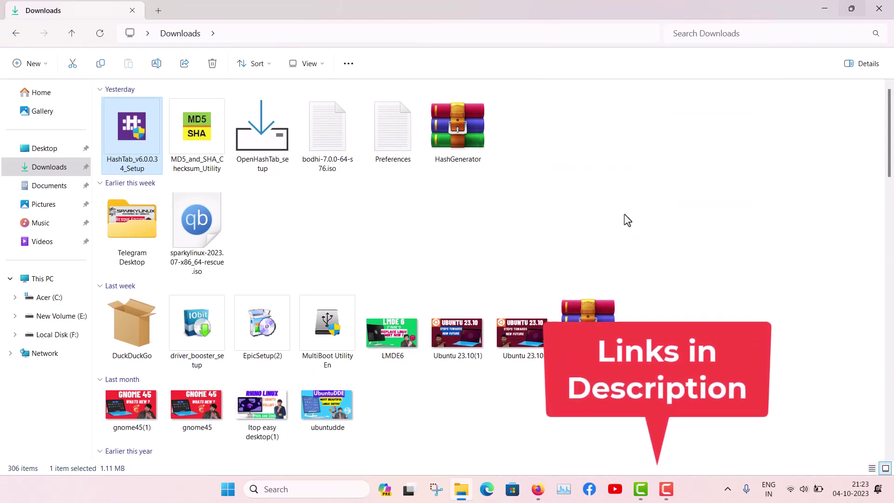
Step: Minimise the File Explorer Downloads window with Win+D to reveal the desktop
key(super+d)
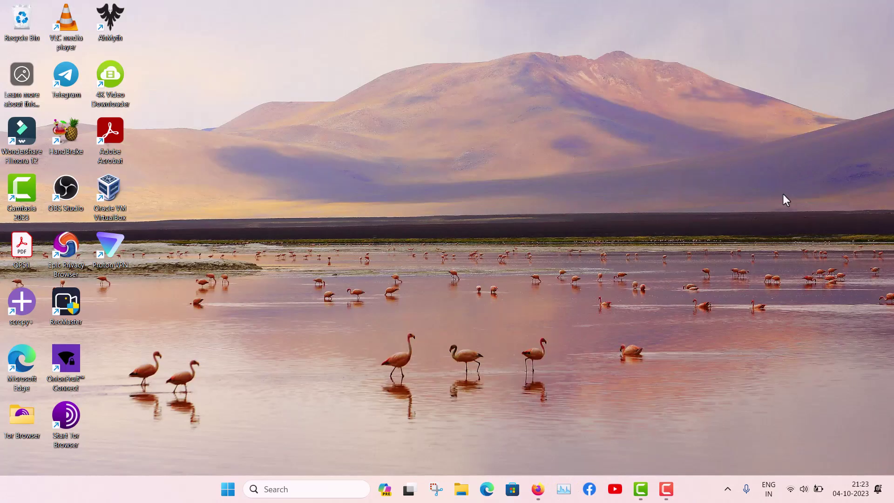